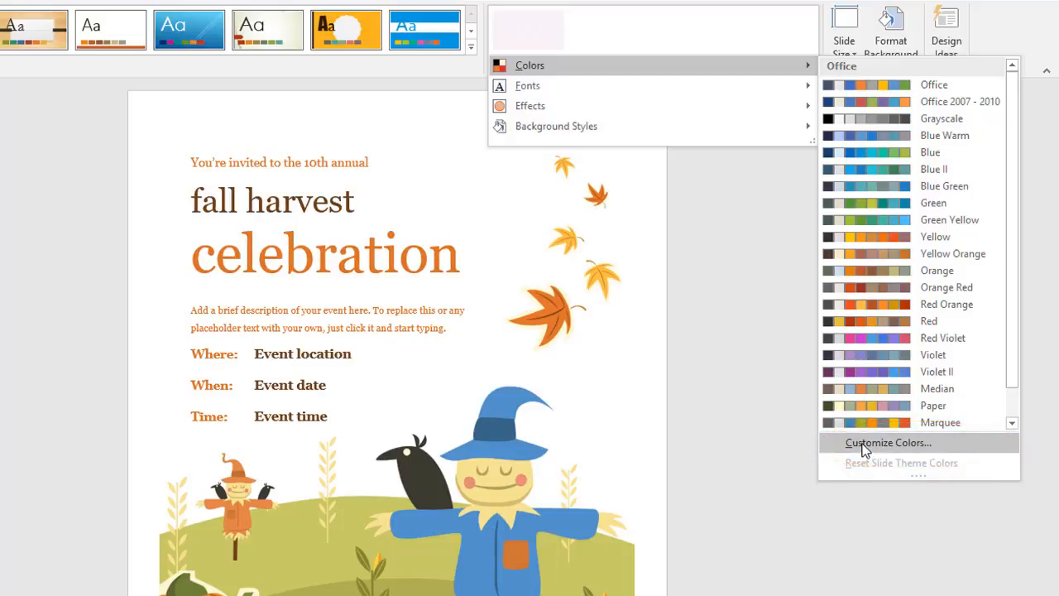
Start creating a new custom theme color set and place its dialog clear of the flyer's text.
click(762, 366)
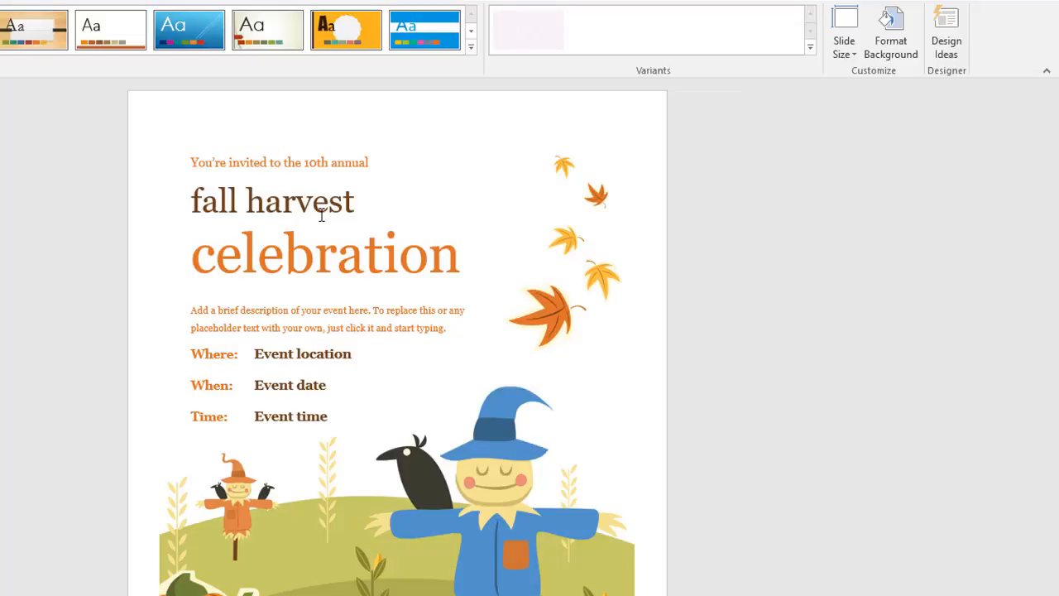
click(810, 48)
mouse_move(802, 66)
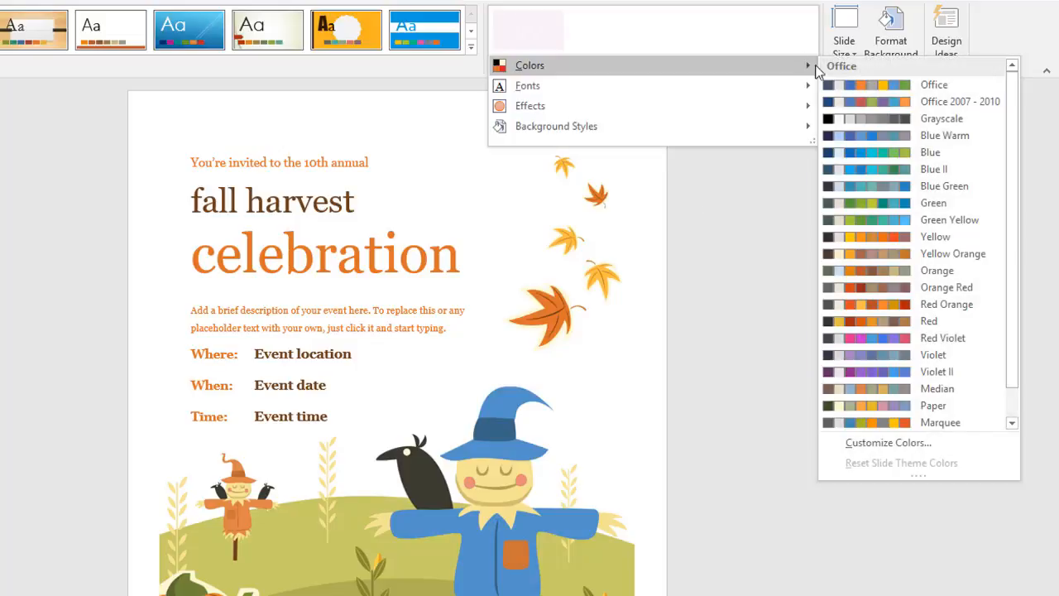
click(951, 450)
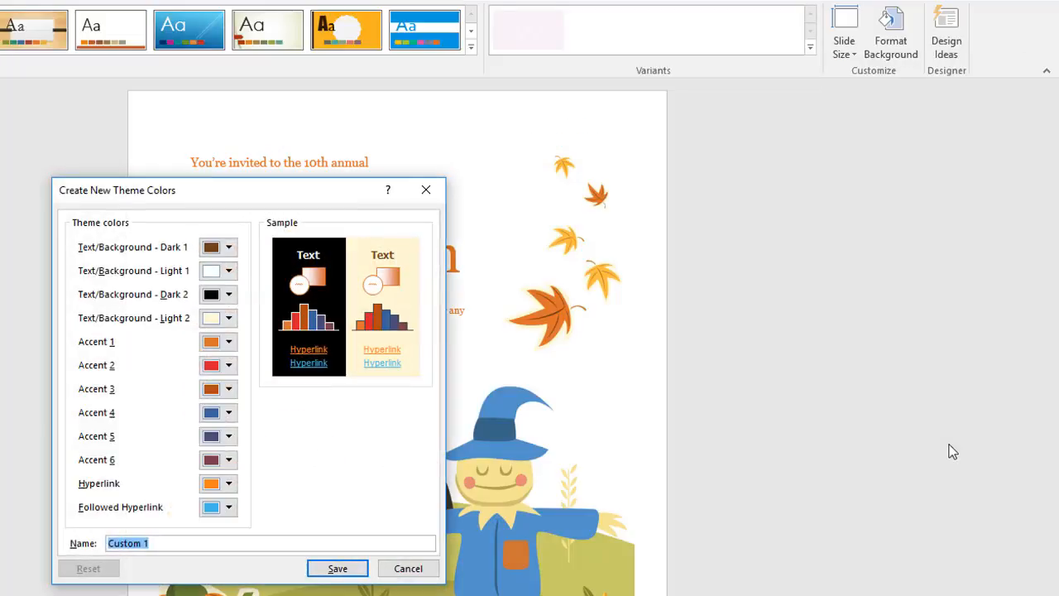
drag(310, 194, 791, 120)
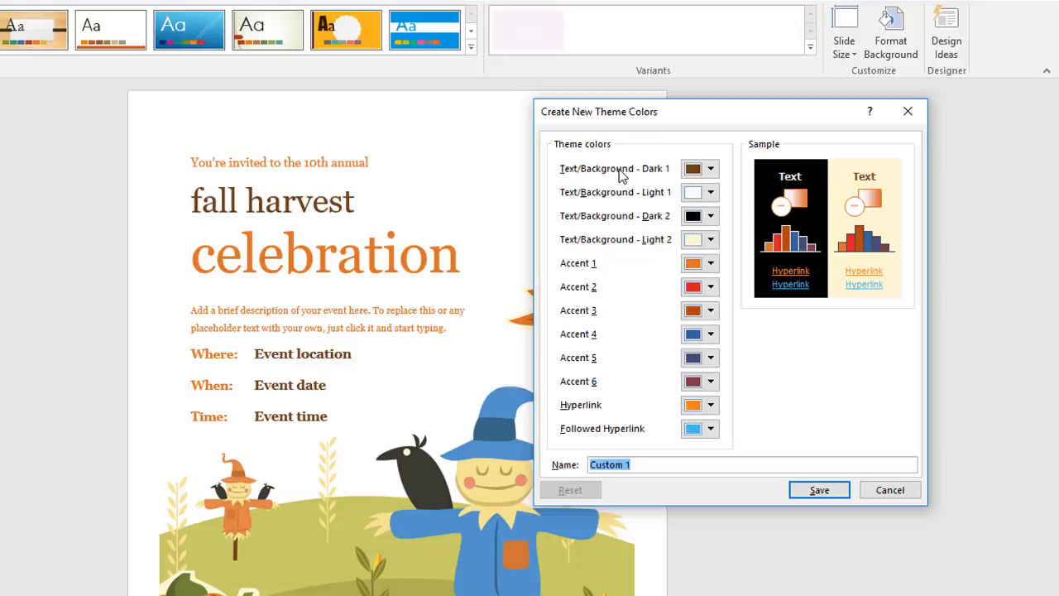
Darken the Text/Background - Dark 1 color to a deep brown with RGB 85, 49, 19.
click(711, 170)
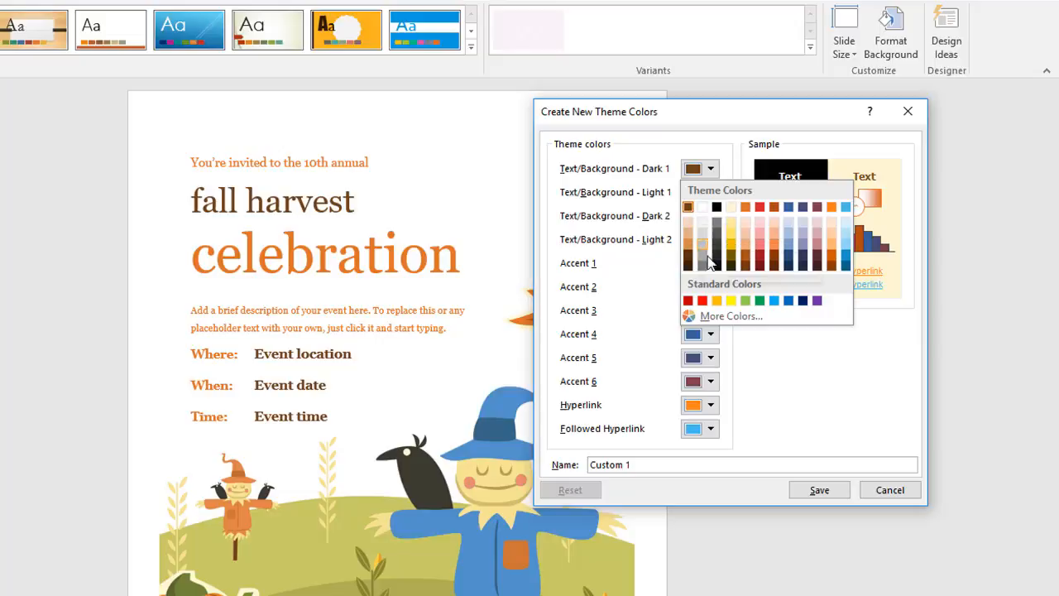
click(712, 315)
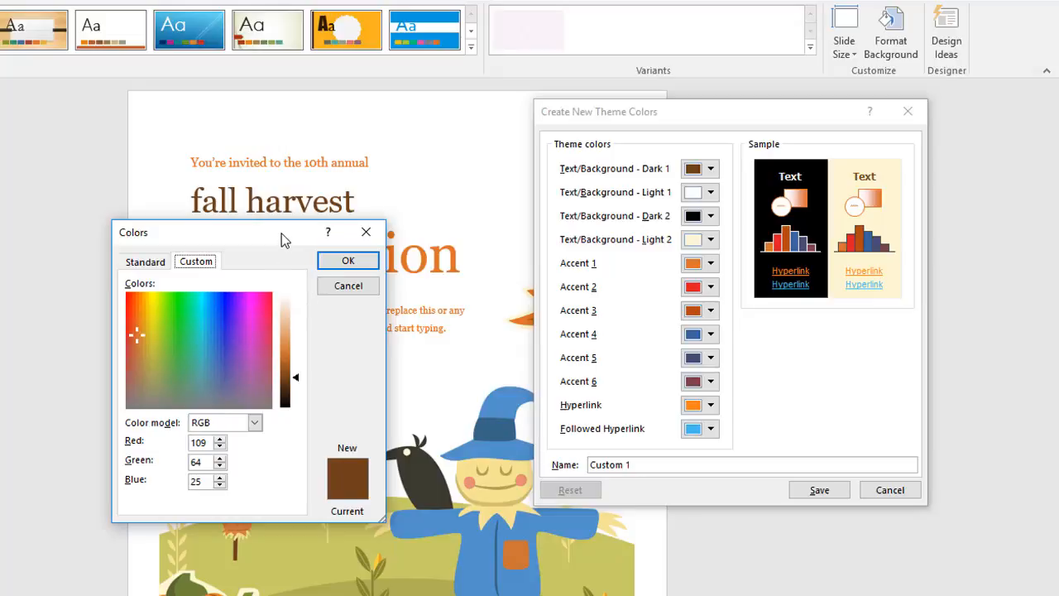
drag(281, 238, 413, 223)
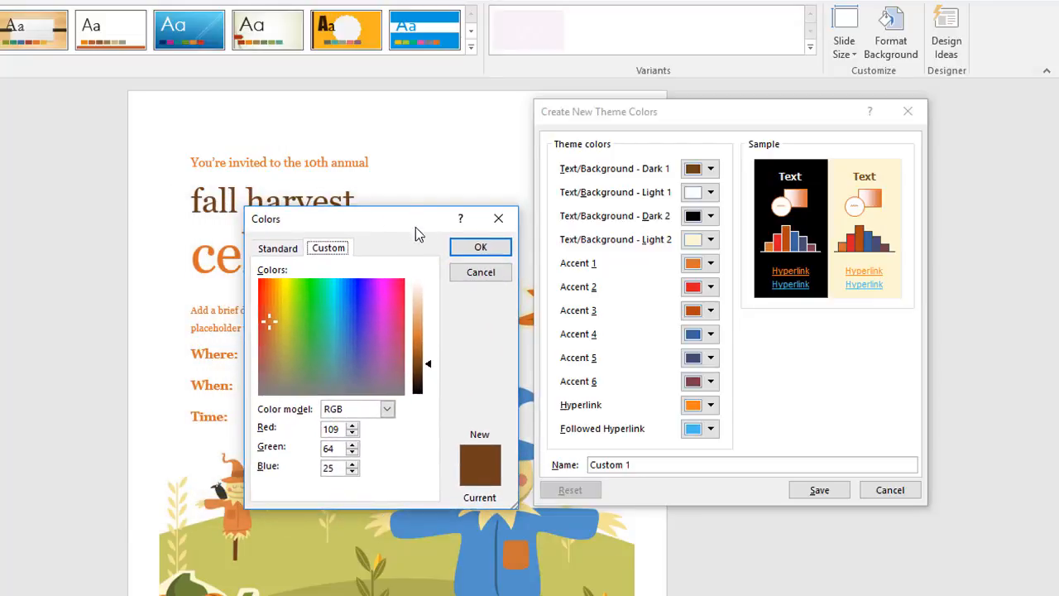
click(428, 366)
drag(427, 365, 427, 374)
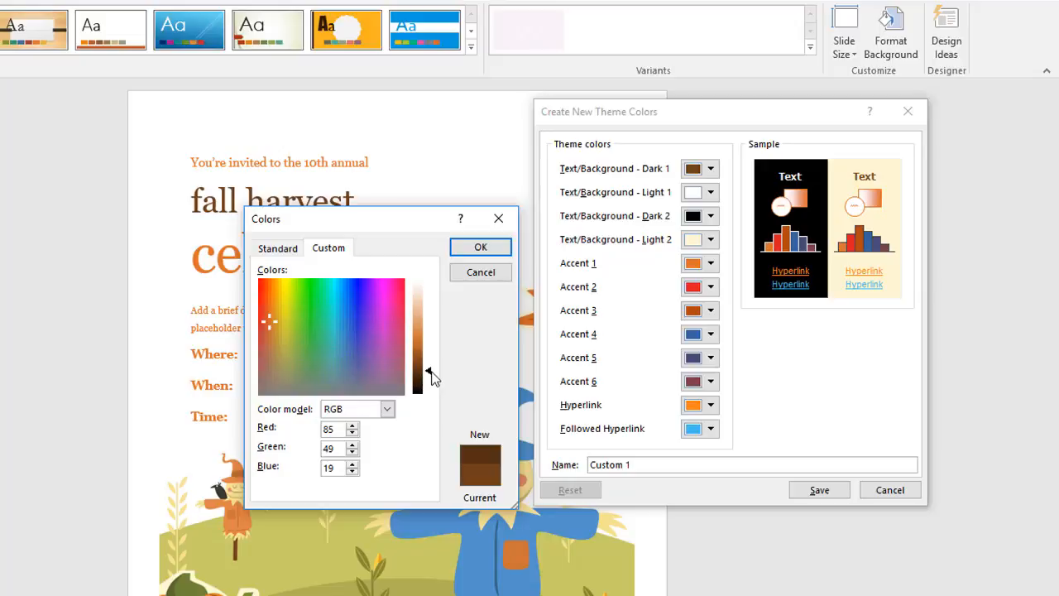
click(474, 248)
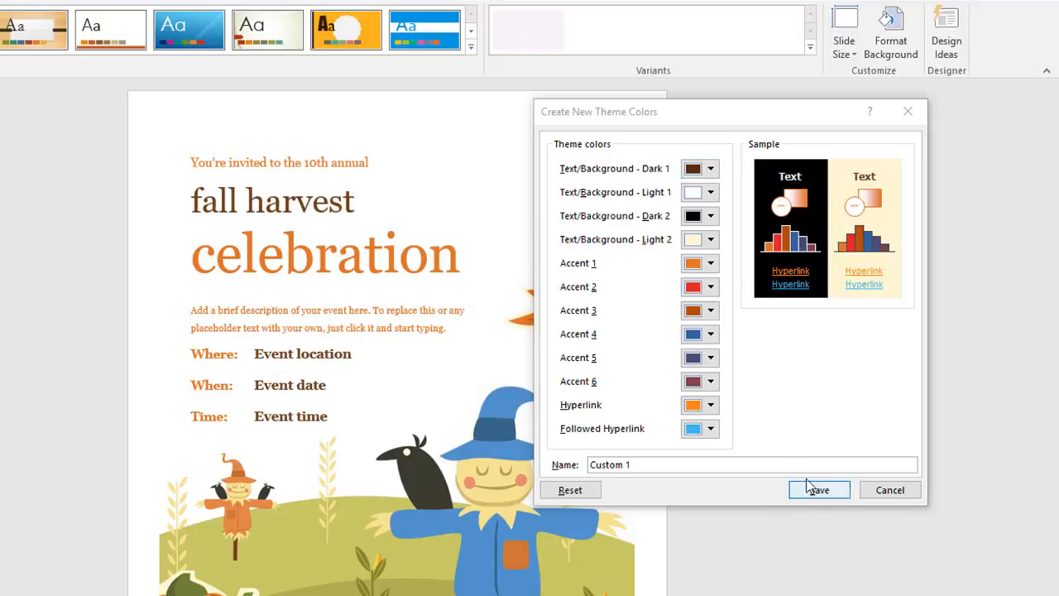
Darken the Accent 1 color to a burnt orange with RGB 179, 90, 29.
click(711, 263)
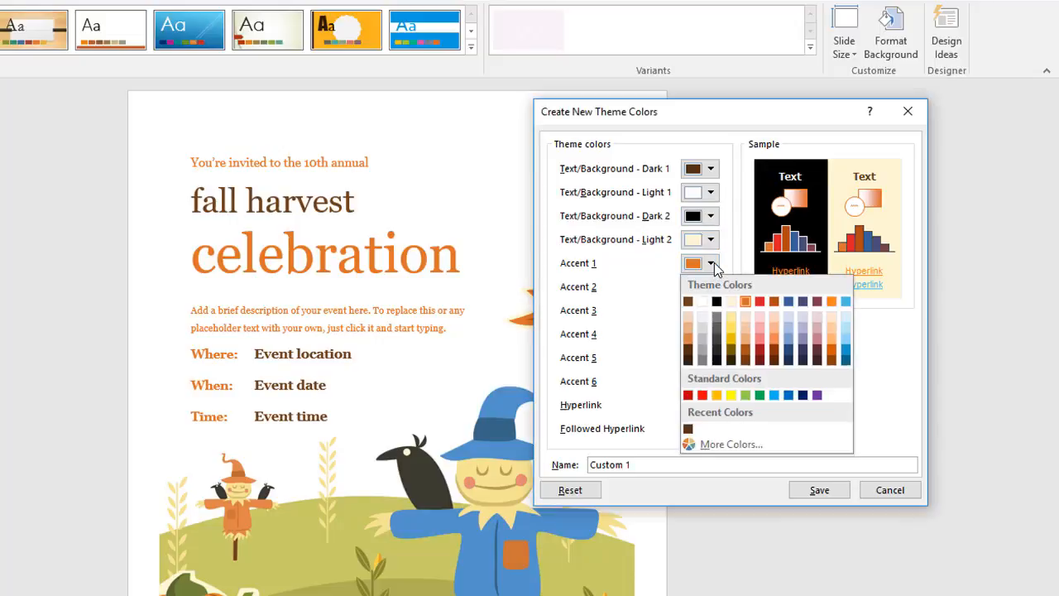
click(720, 445)
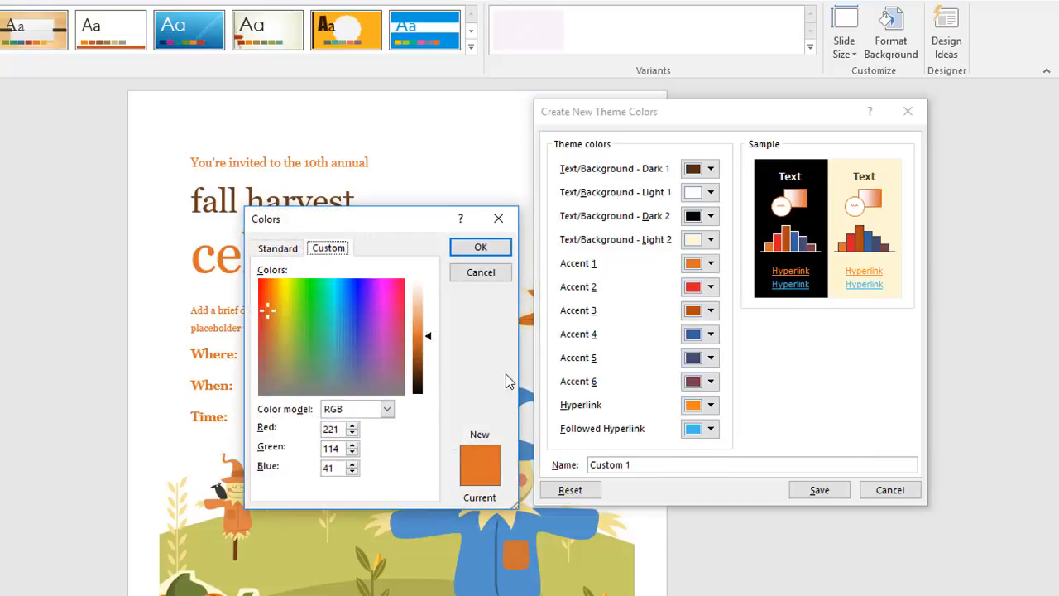
drag(429, 340, 427, 350)
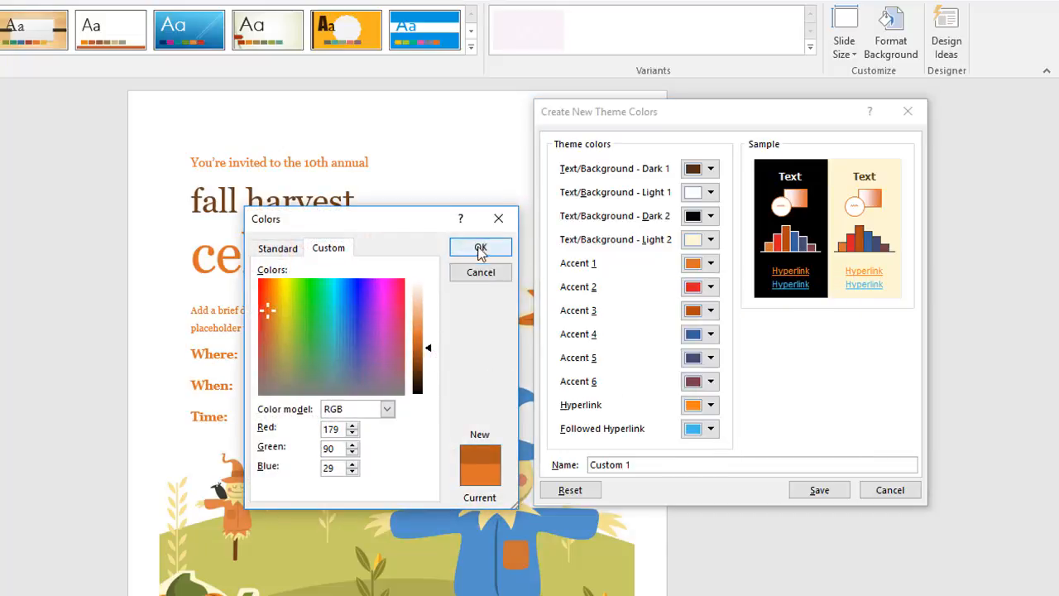
click(482, 245)
Darken Accent 2 to a deeper red and Accent 3 to a deeper orange-brown using custom colors.
click(713, 286)
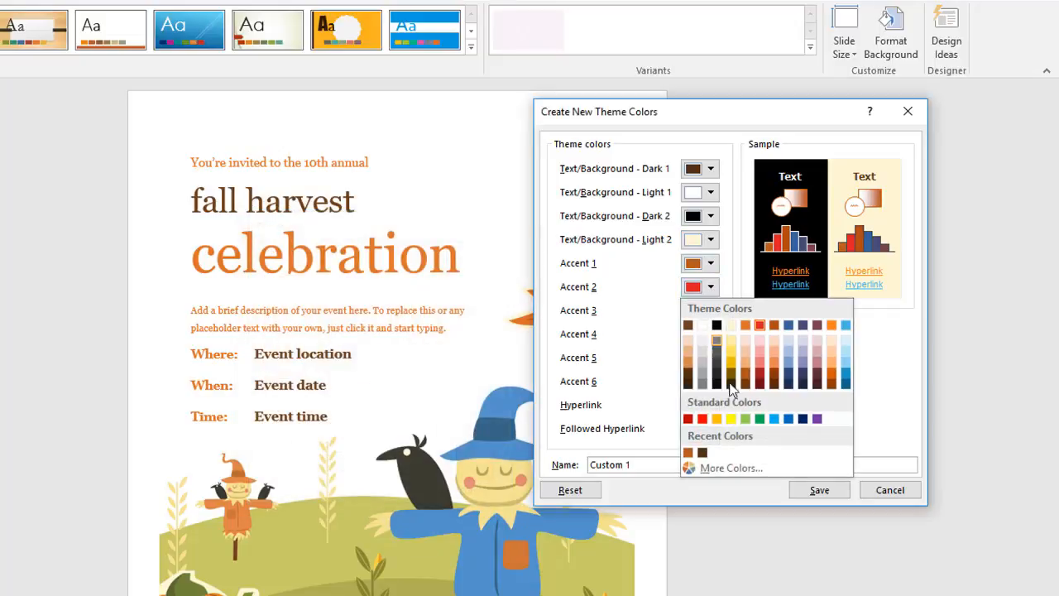
click(730, 468)
drag(429, 341, 429, 370)
click(482, 245)
click(710, 310)
click(731, 491)
click(482, 245)
Darken Accent 4 to a deeper blue and Accent 6 to a deeper maroon using custom colors.
click(710, 334)
click(736, 518)
click(483, 245)
click(710, 381)
click(736, 564)
click(482, 245)
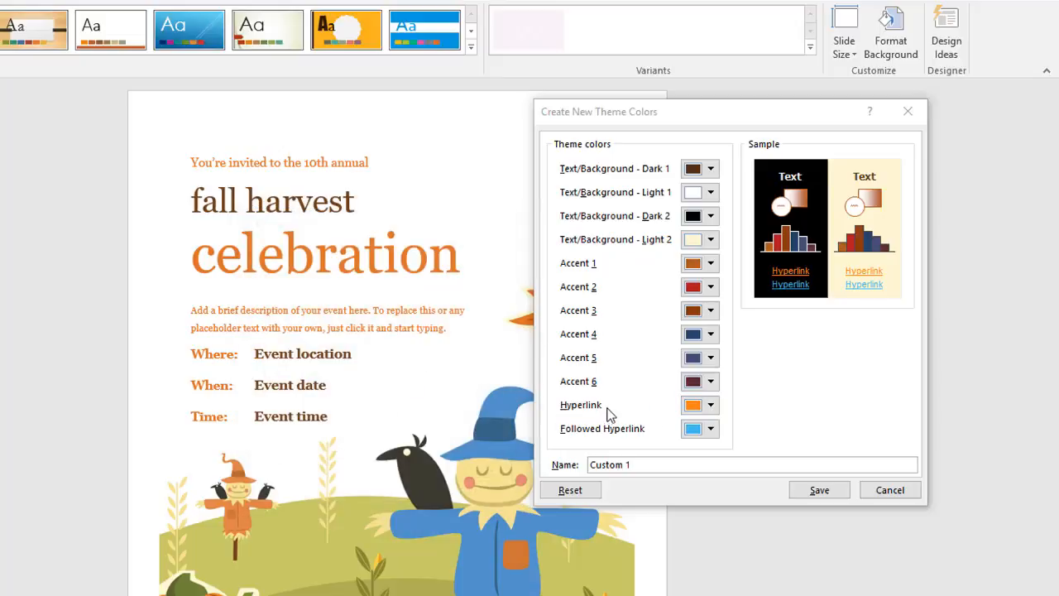
Set the Hyperlink color to standard blue and the Followed Hyperlink color to standard purple.
click(711, 406)
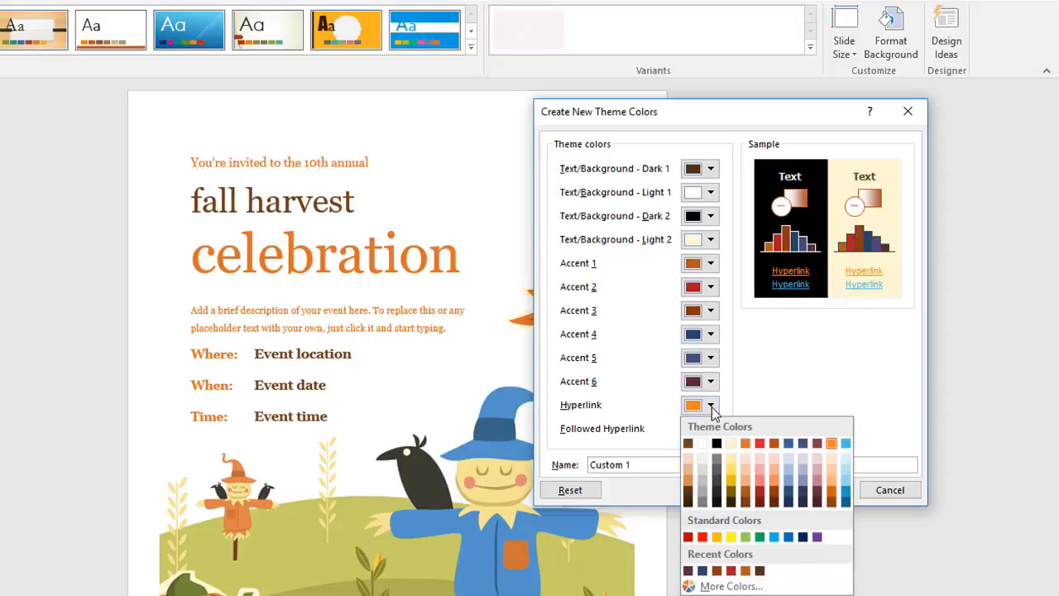
click(790, 537)
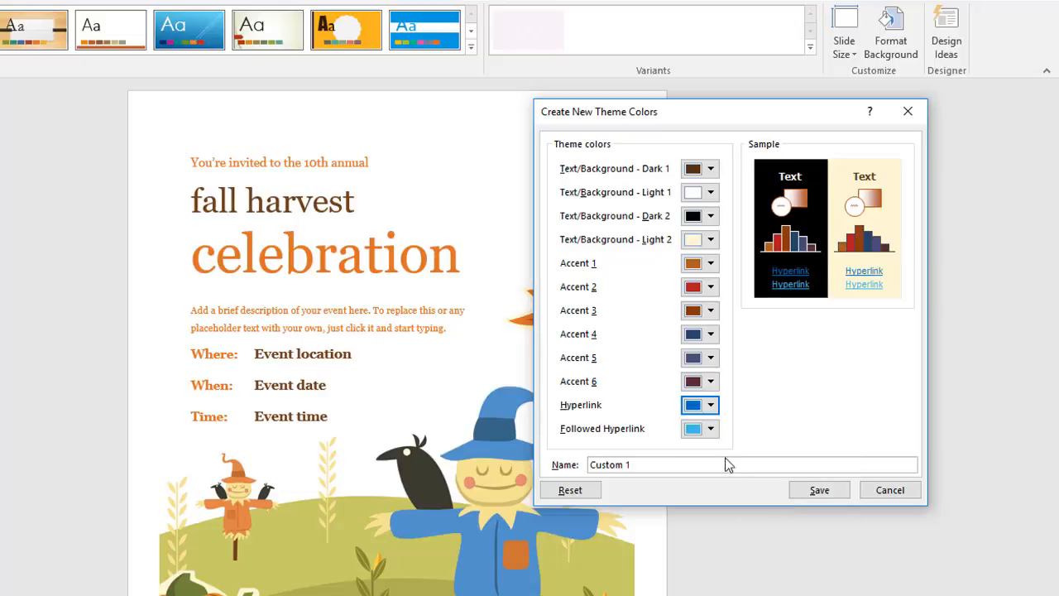
click(711, 429)
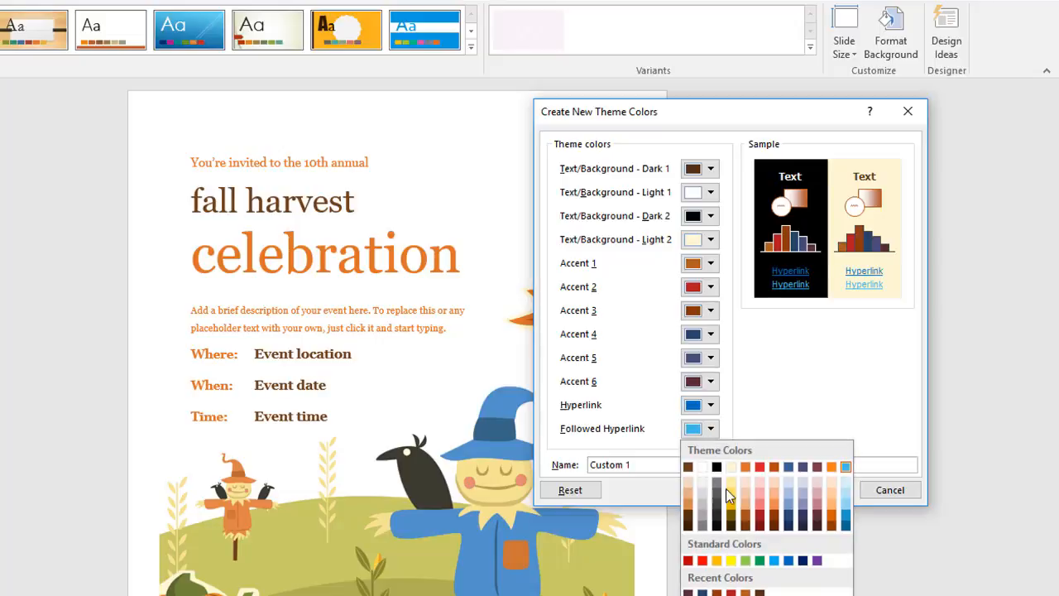
click(816, 562)
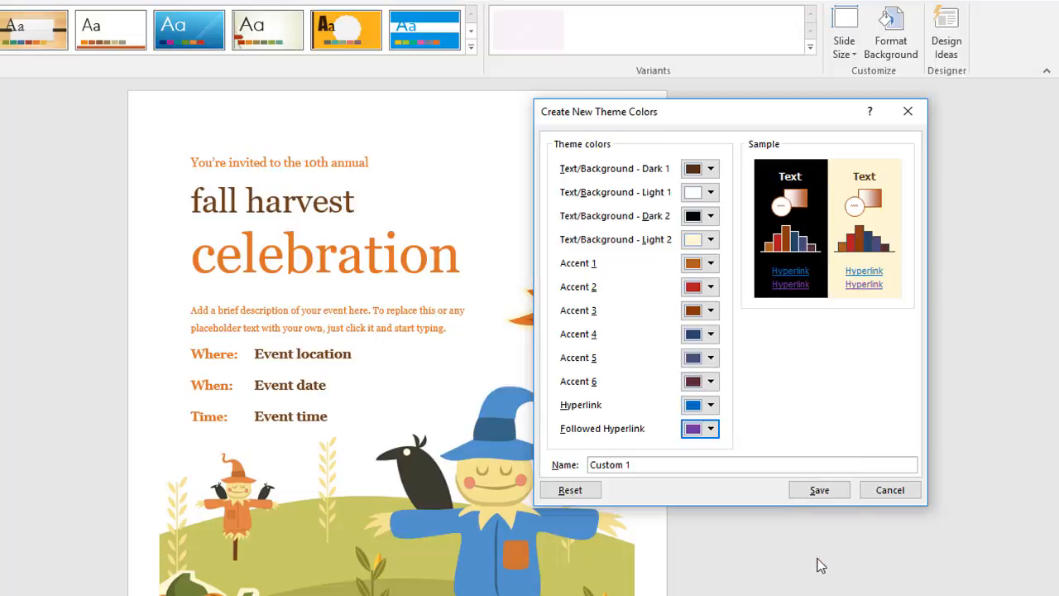
Name the custom theme color set mycolors and save it.
click(608, 463)
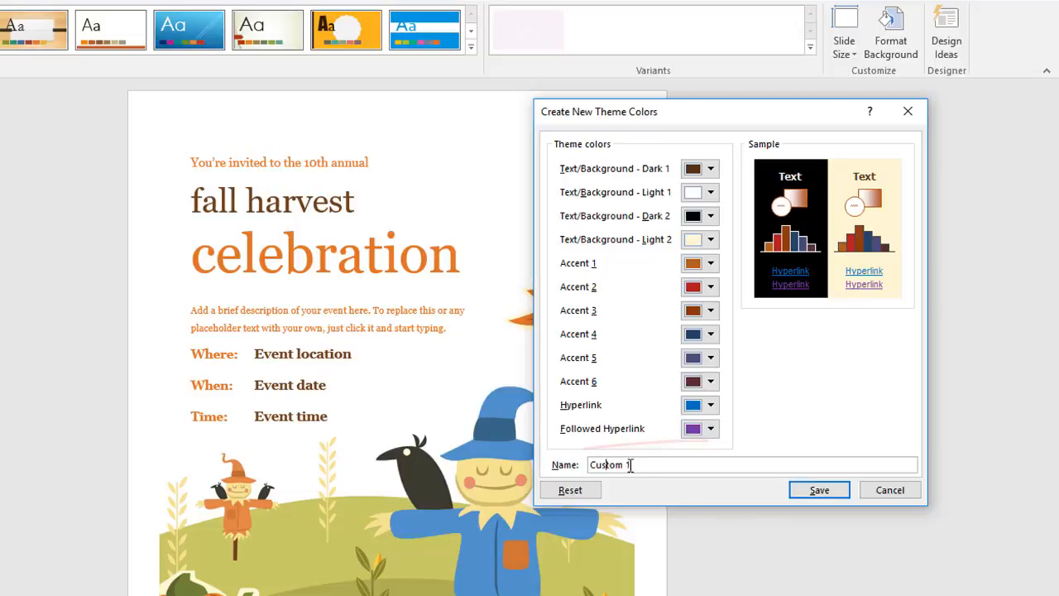
drag(633, 464, 568, 454)
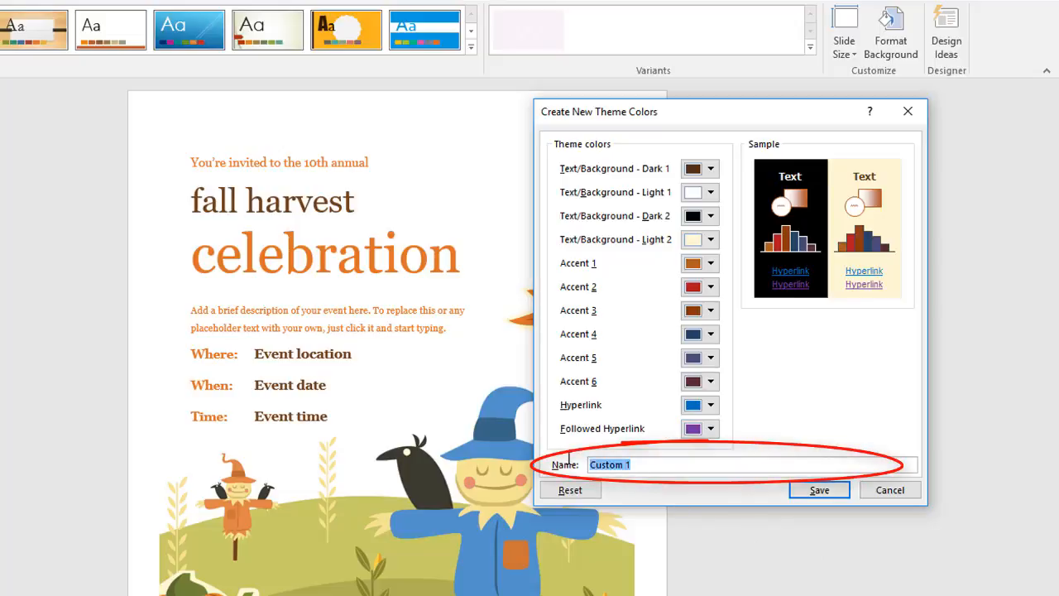
text(mycolors)
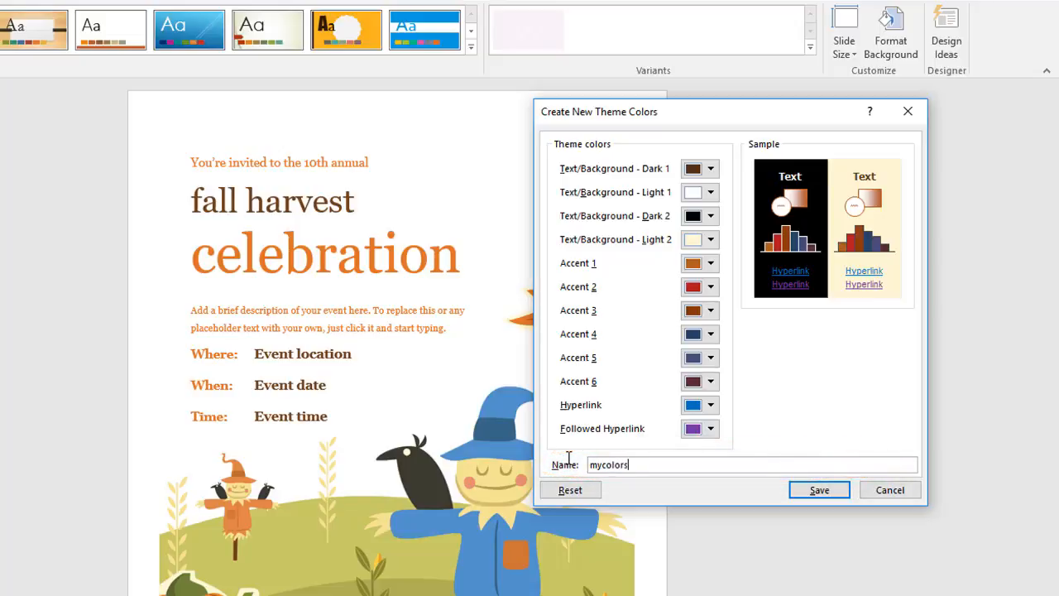
click(818, 490)
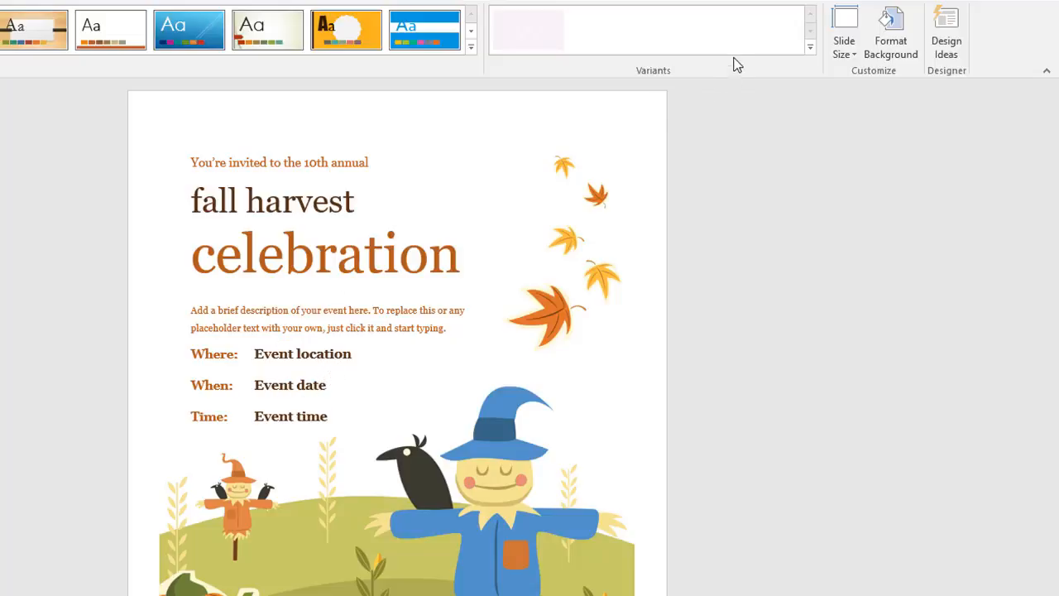
Start another custom theme color set based on mycolors and move its dialog off the flyer's text.
click(809, 47)
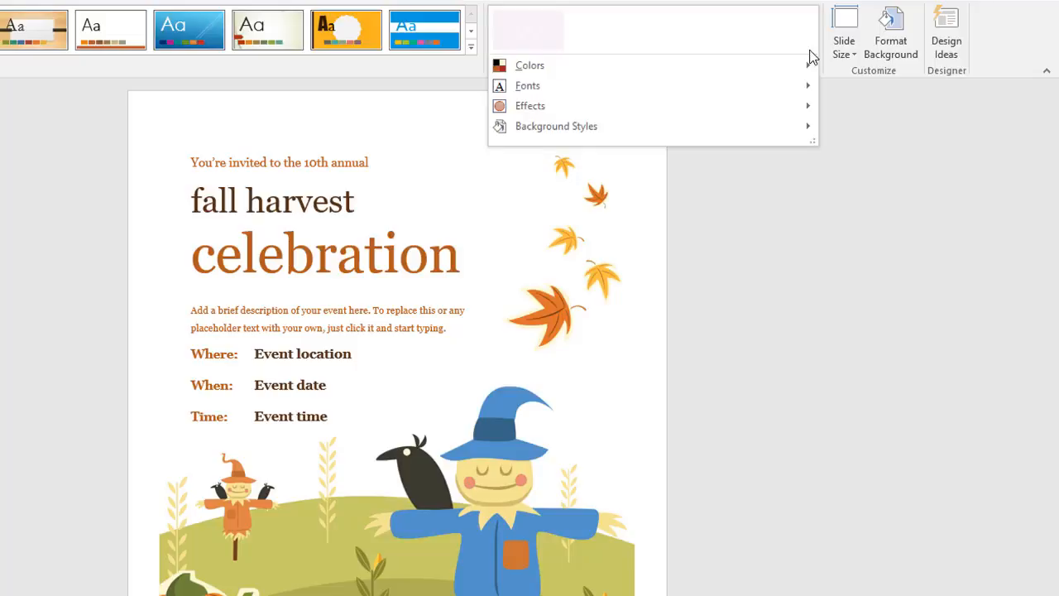
mouse_move(795, 64)
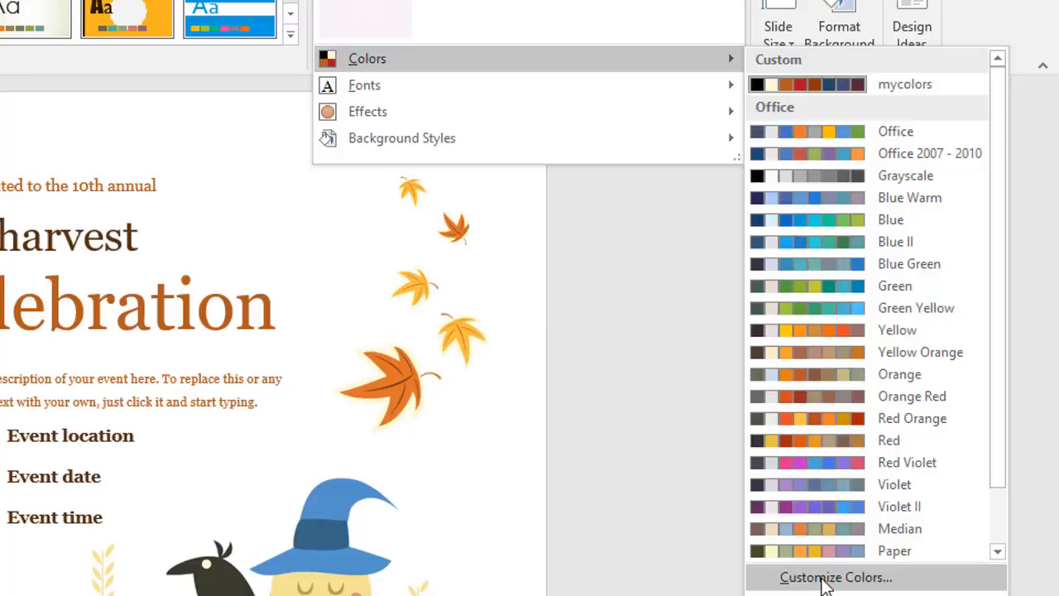
click(826, 578)
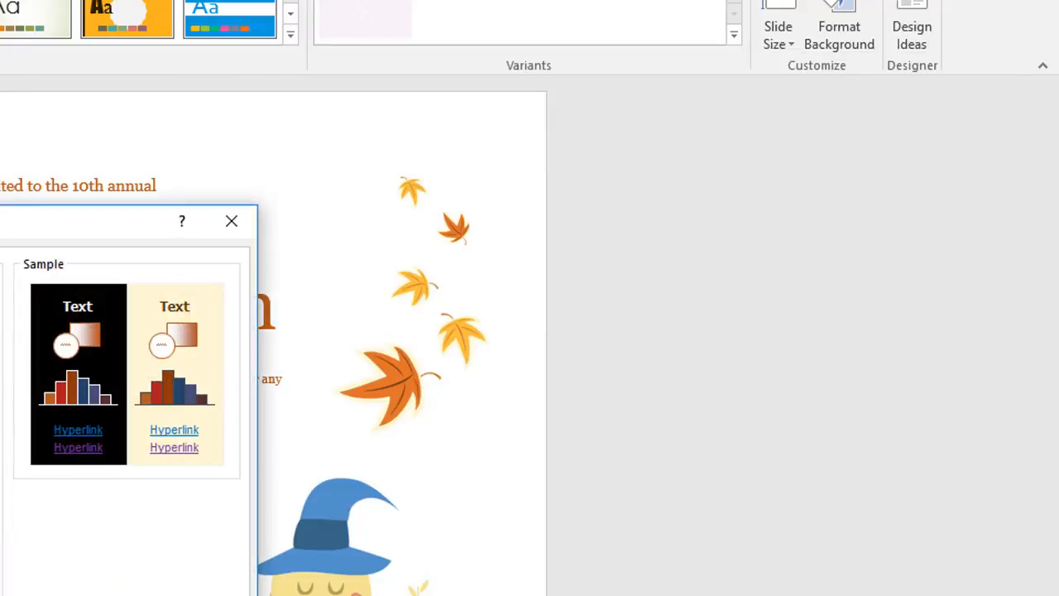
drag(0, 219, 629, 154)
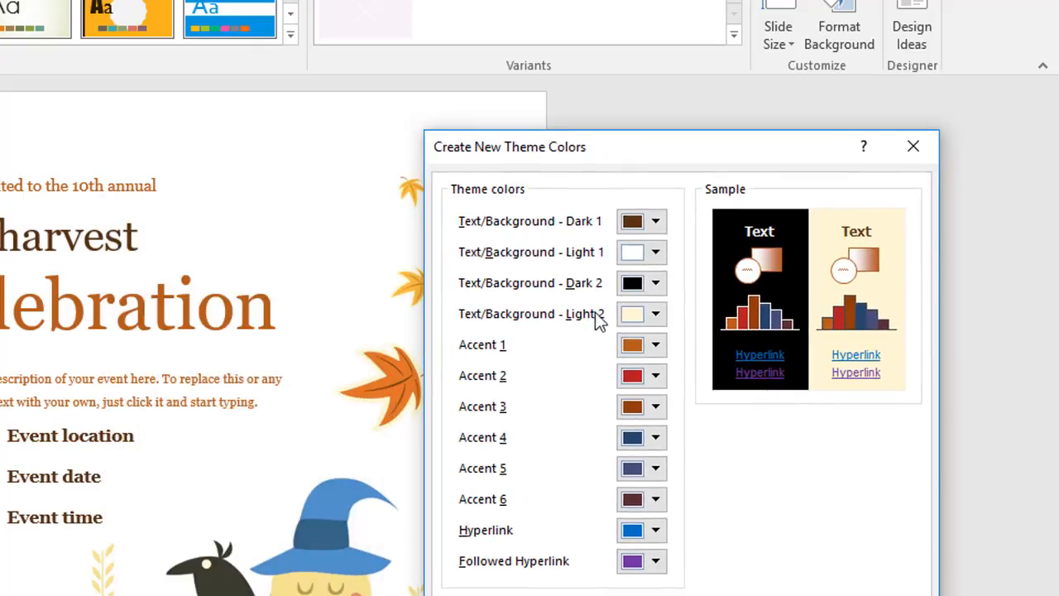
Change Accent 1 to the palette's theme red and Accent 2 to a dark indigo shade.
click(654, 344)
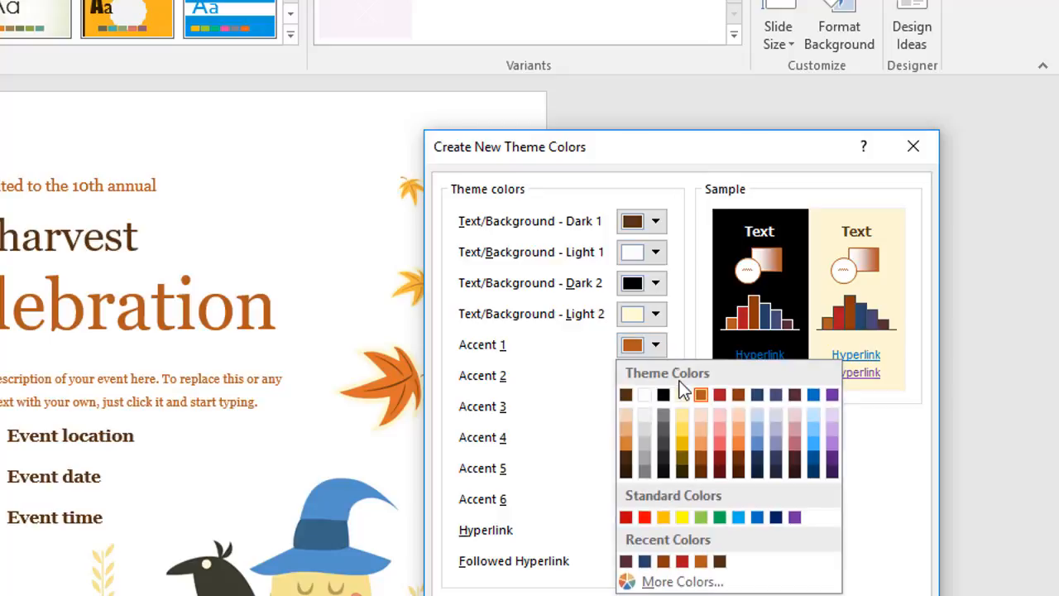
click(718, 395)
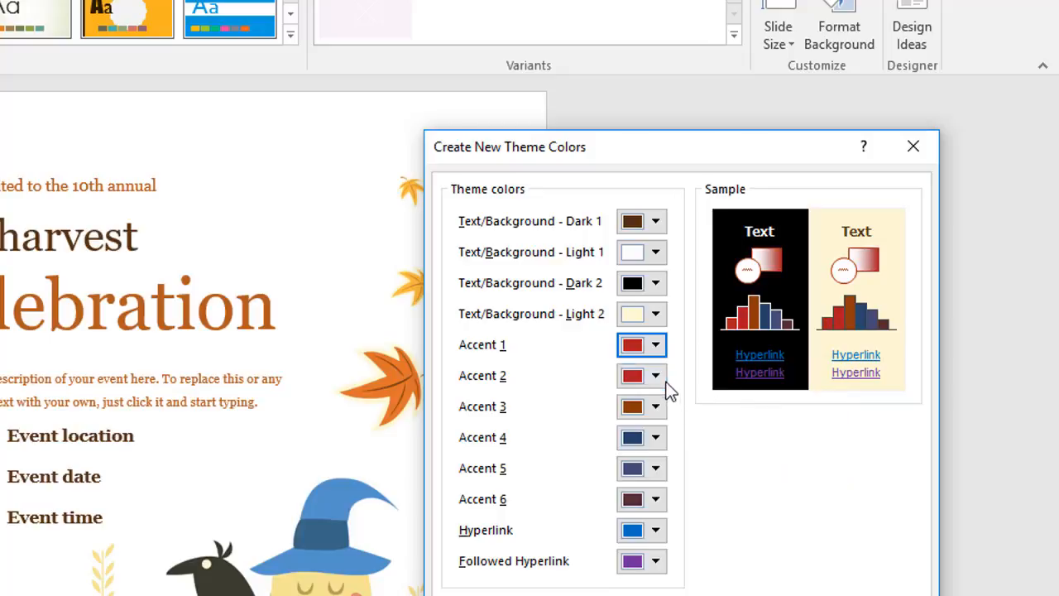
click(655, 376)
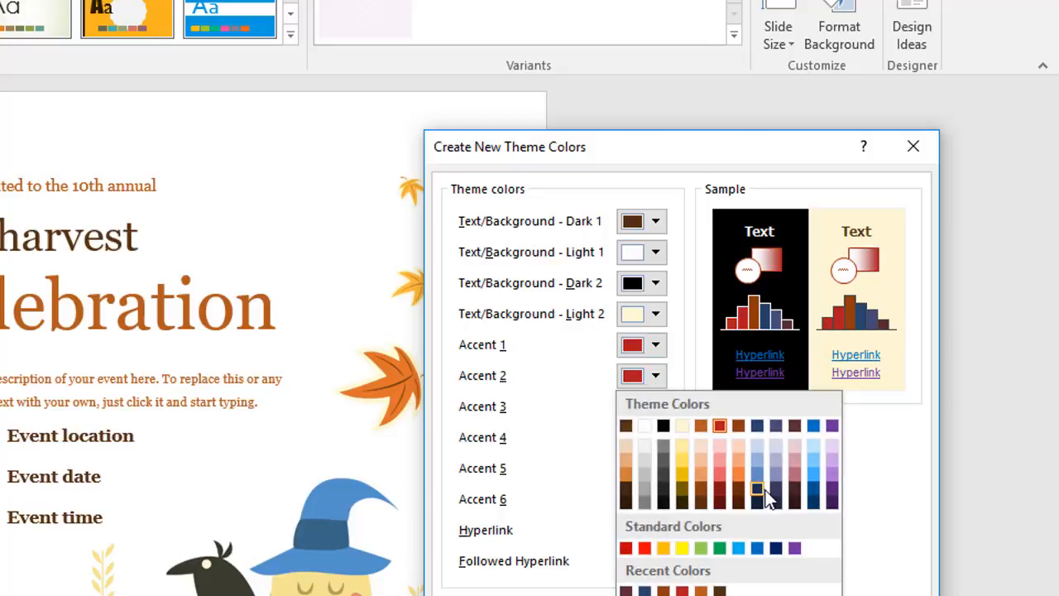
click(767, 494)
Change Accent 3 to a light pinkish red and Accent 4 to a light blue-violet from the theme palette.
click(654, 414)
click(655, 414)
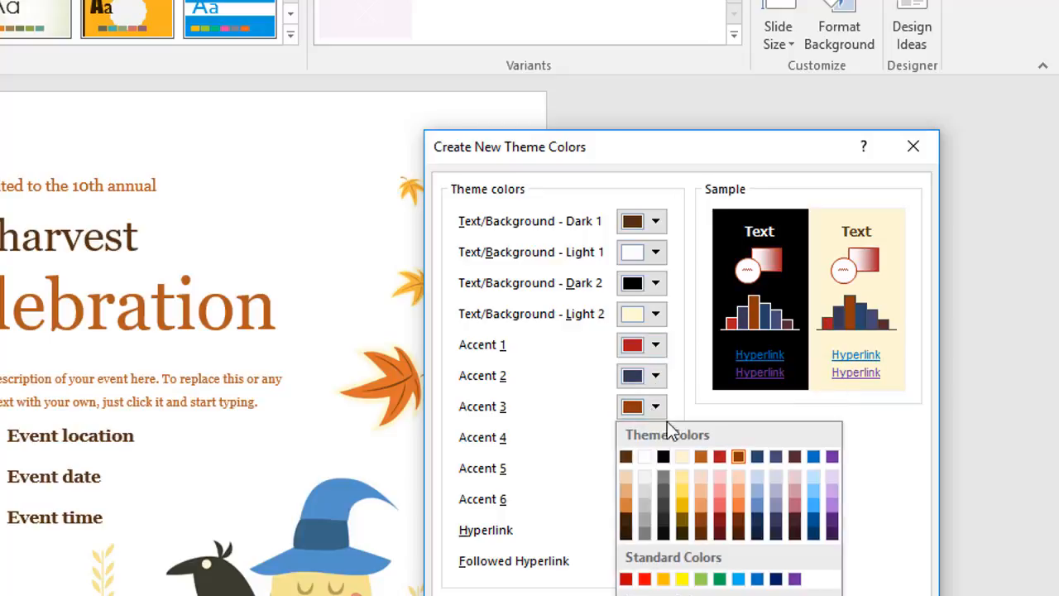
click(721, 490)
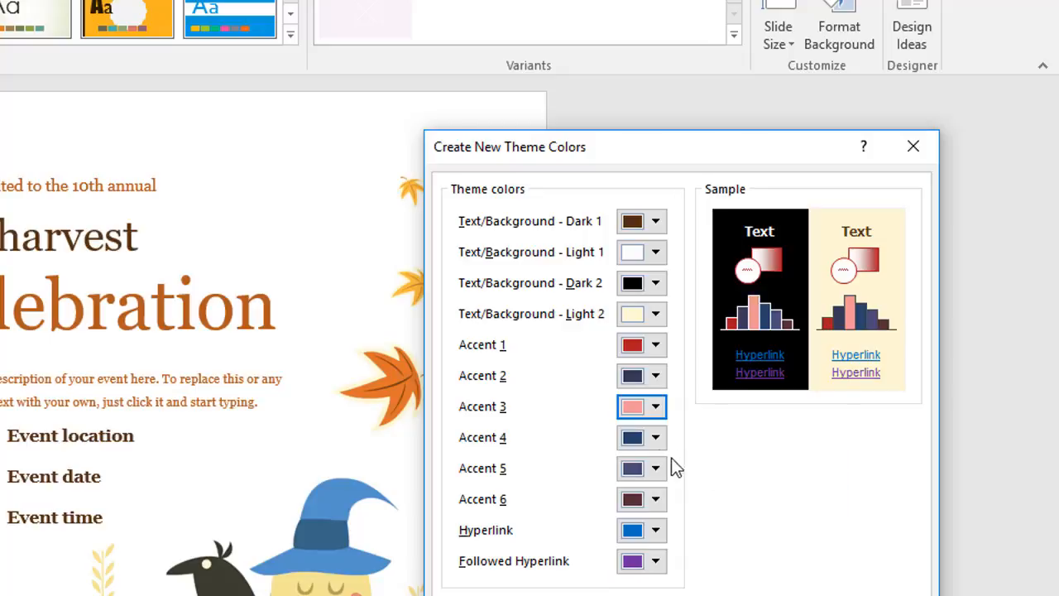
click(656, 439)
click(778, 550)
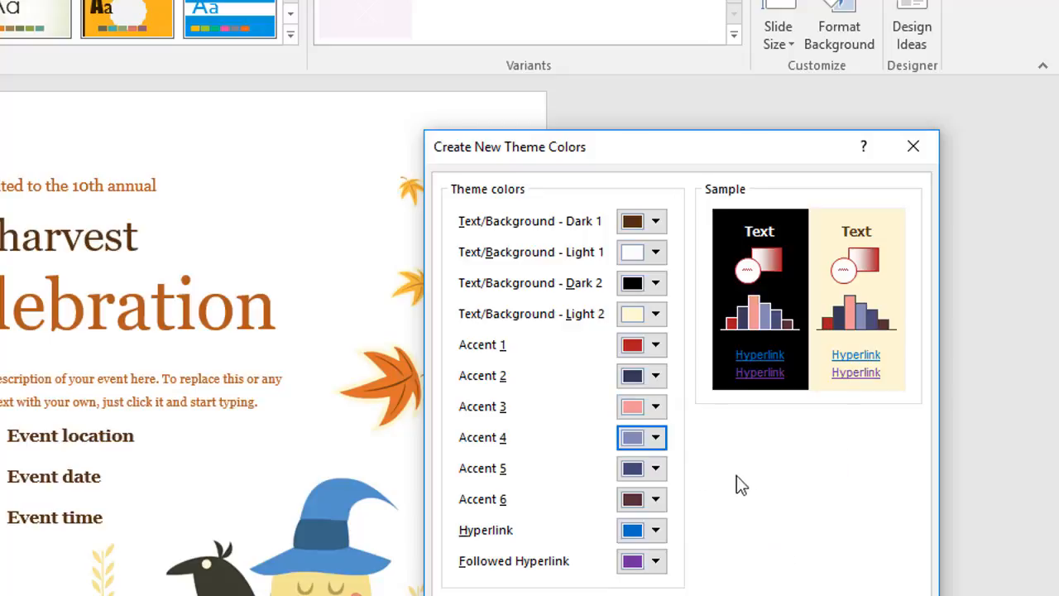
Change Accent 5 to light purple and Accent 6 to gold from the theme palette.
click(654, 467)
click(829, 551)
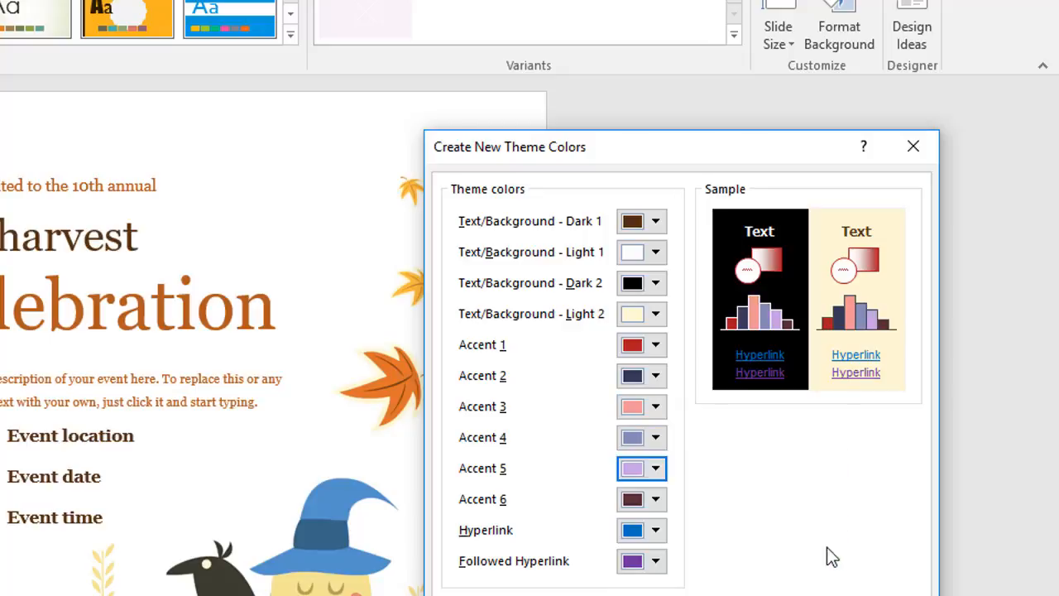
click(654, 499)
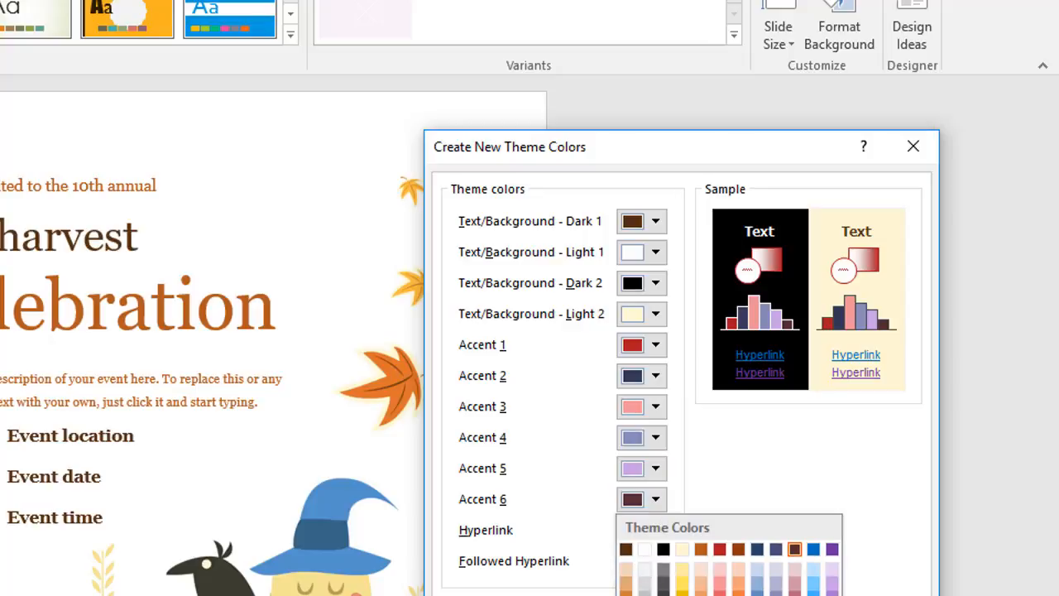
click(680, 593)
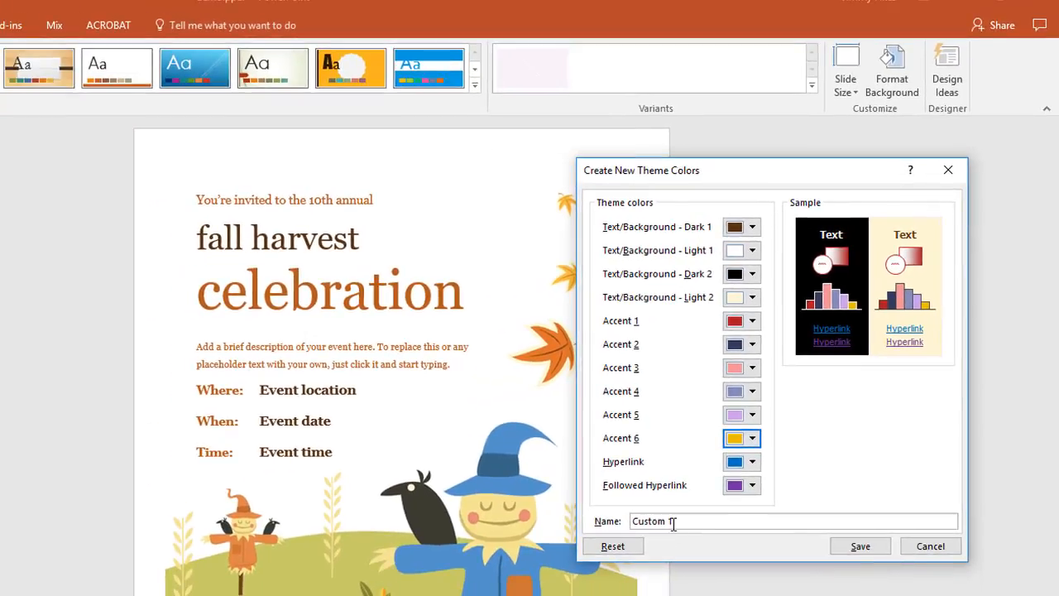
Name the new theme color set mycolors2 and save it.
drag(673, 523, 630, 521)
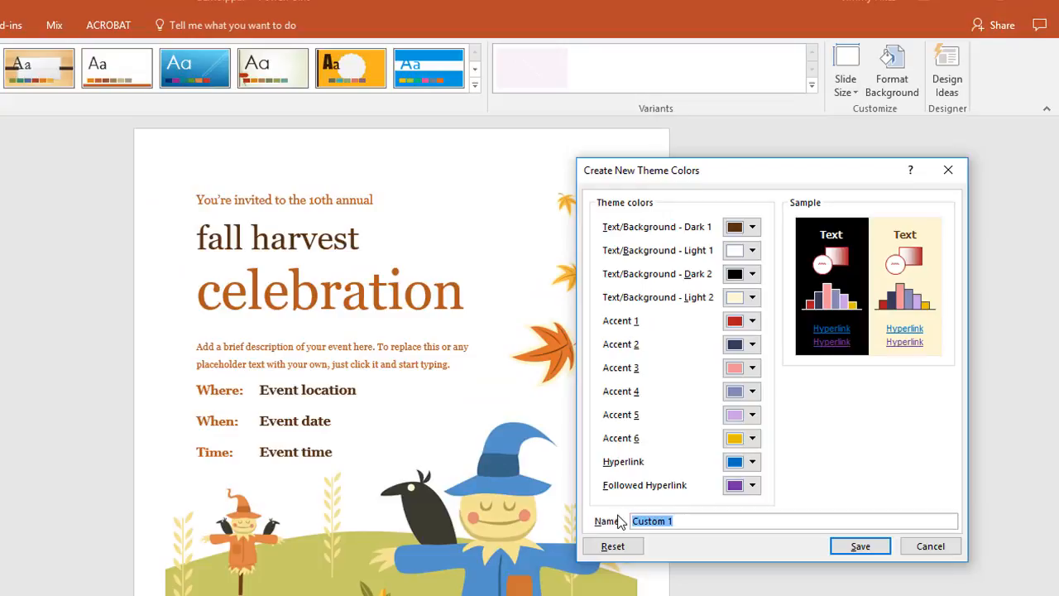
text(mycolors2)
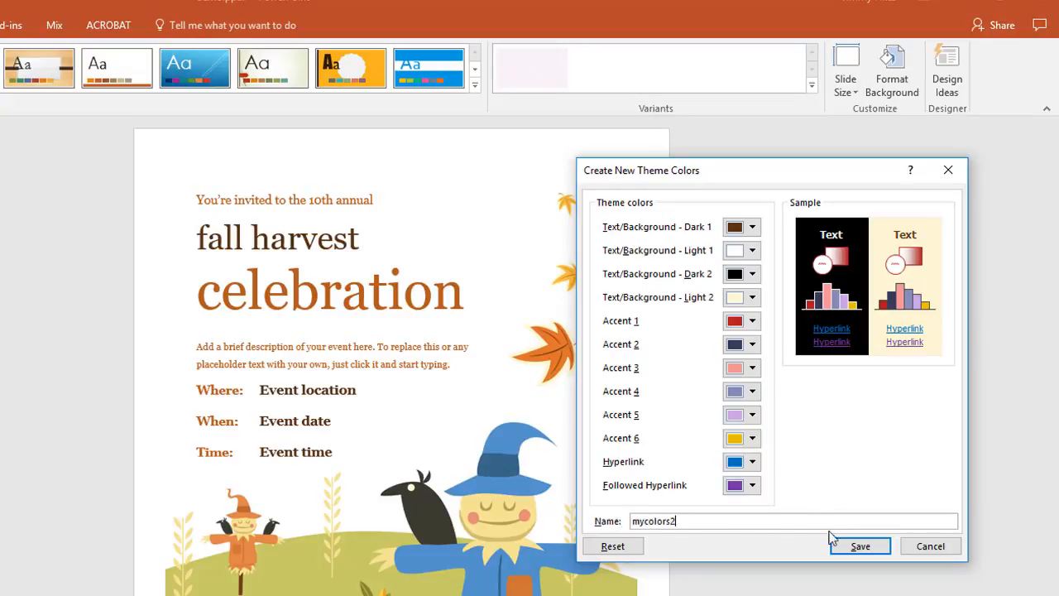
click(860, 546)
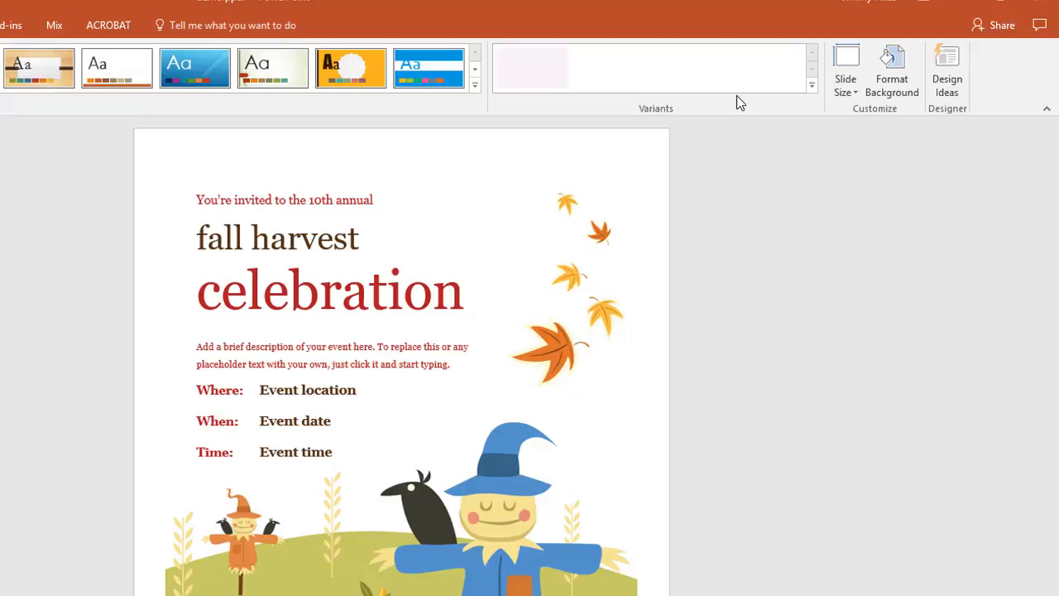
Delete the custom theme color set mycolors2.
click(811, 86)
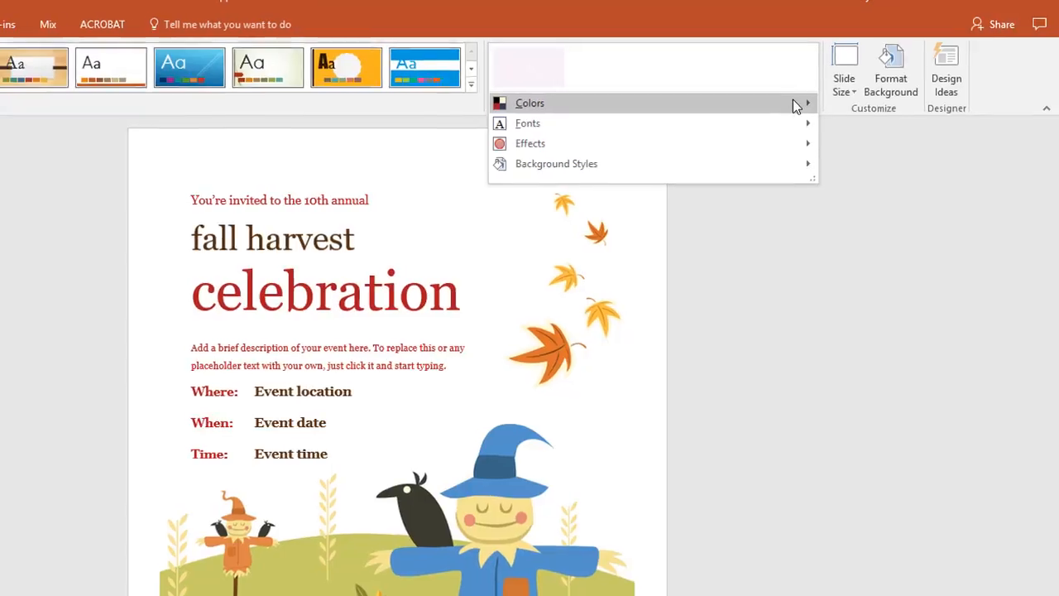
mouse_move(794, 102)
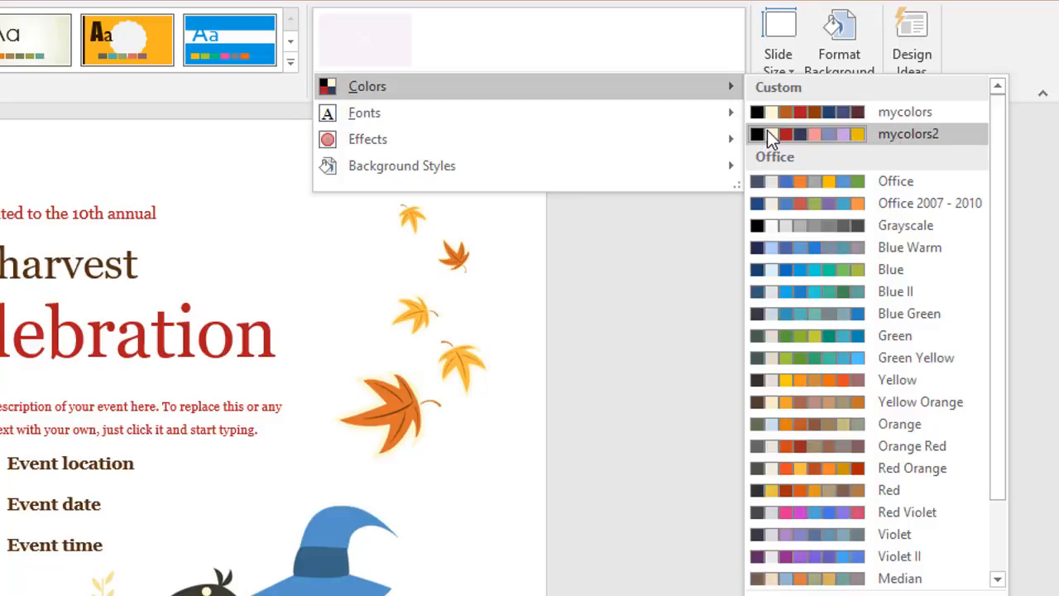
right_click(812, 141)
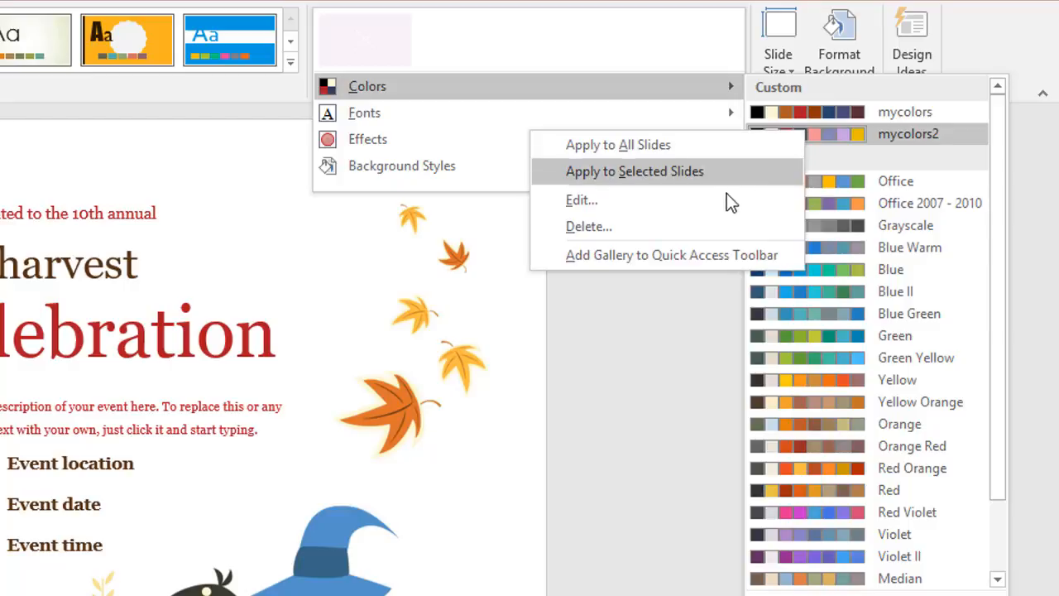
click(685, 238)
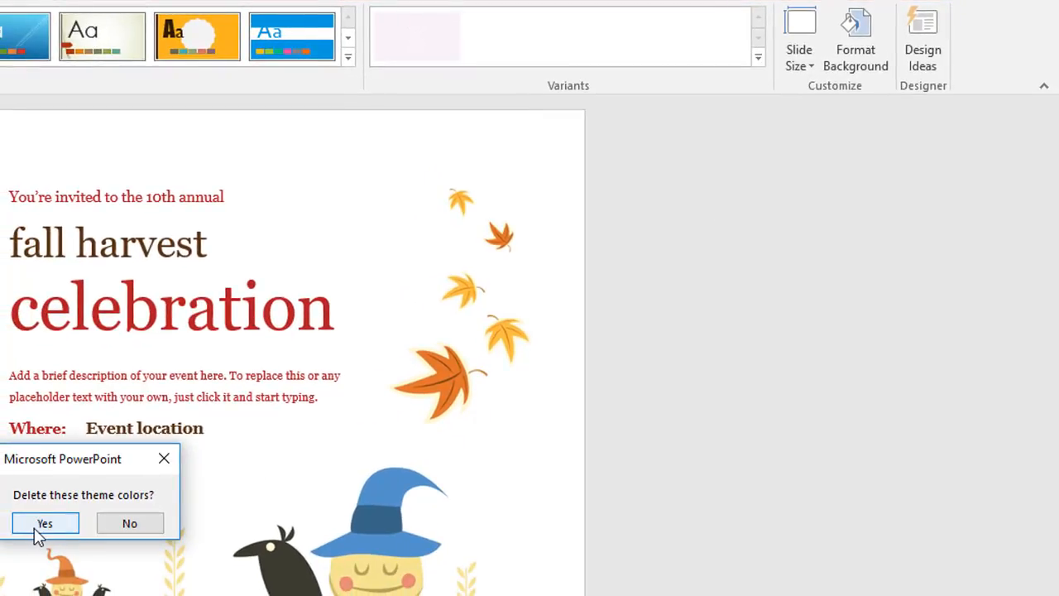
click(44, 524)
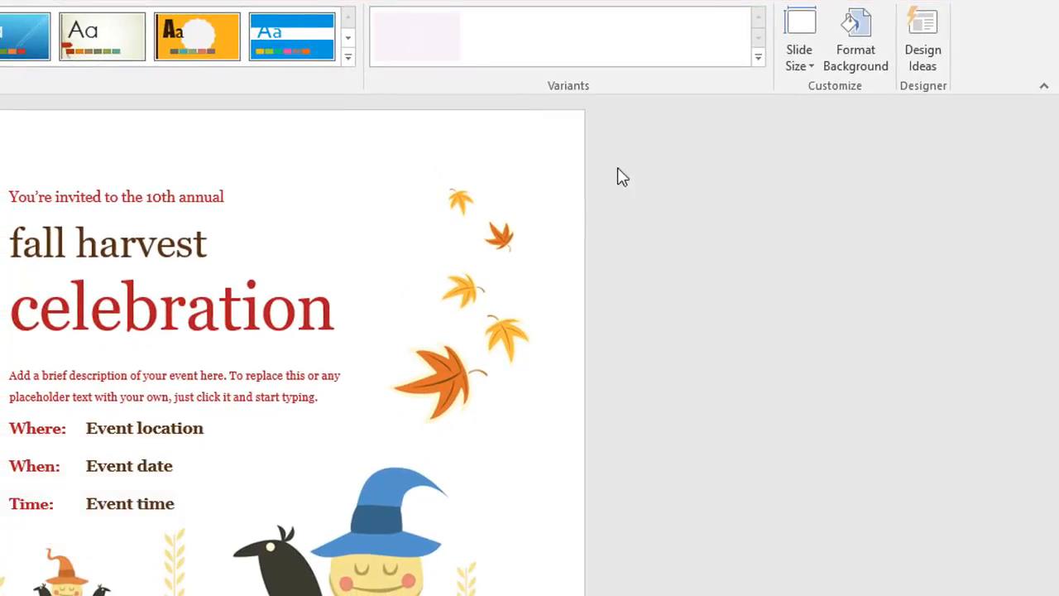
click(758, 57)
mouse_move(756, 79)
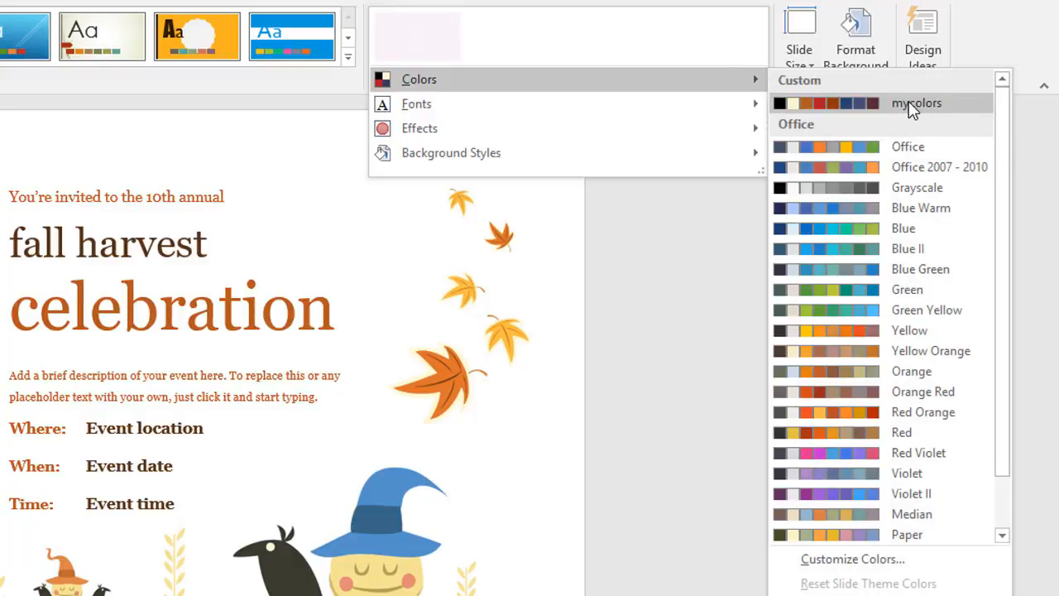
click(873, 561)
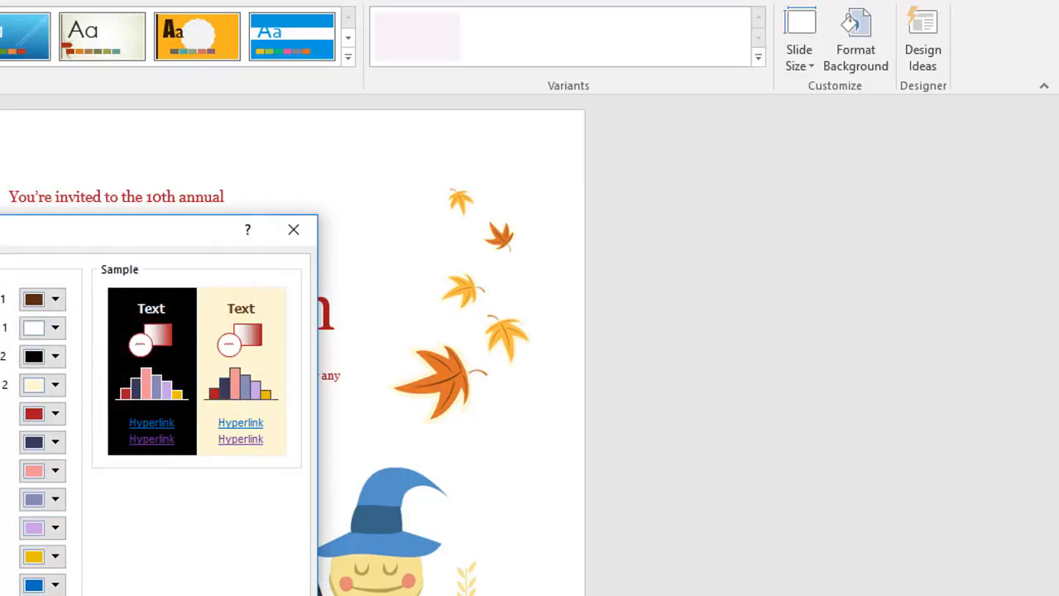
drag(41, 236, 563, 125)
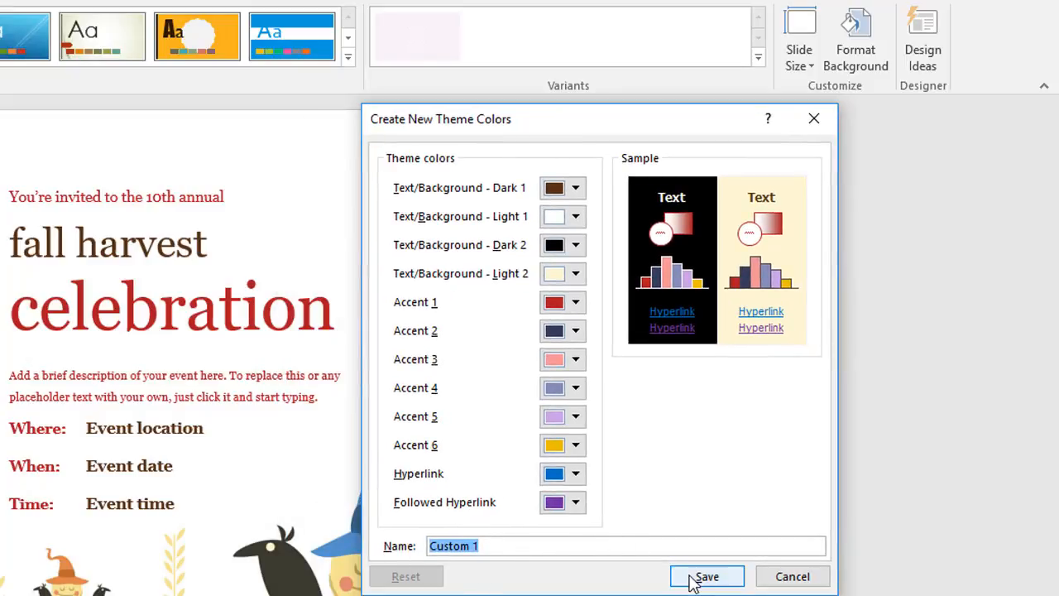
click(775, 576)
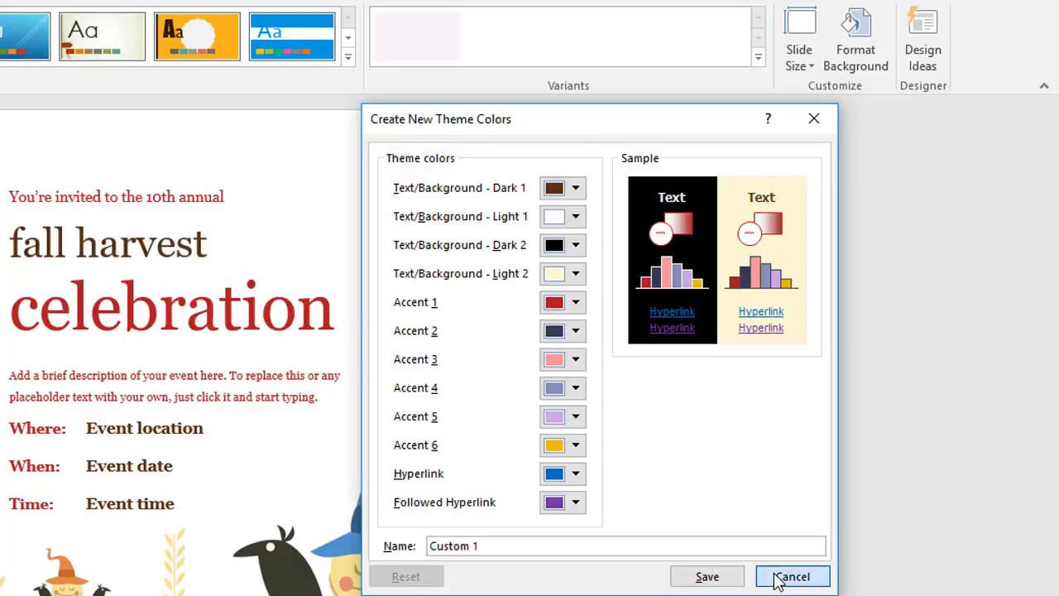
Preview the custom mycolors theme color set on the flyer.
click(757, 60)
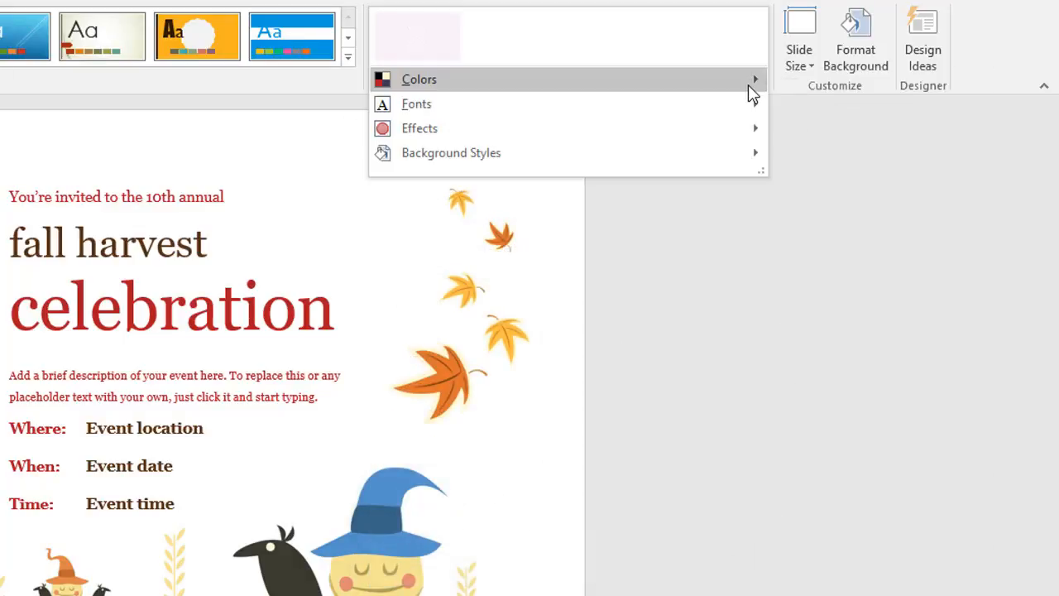
mouse_move(748, 85)
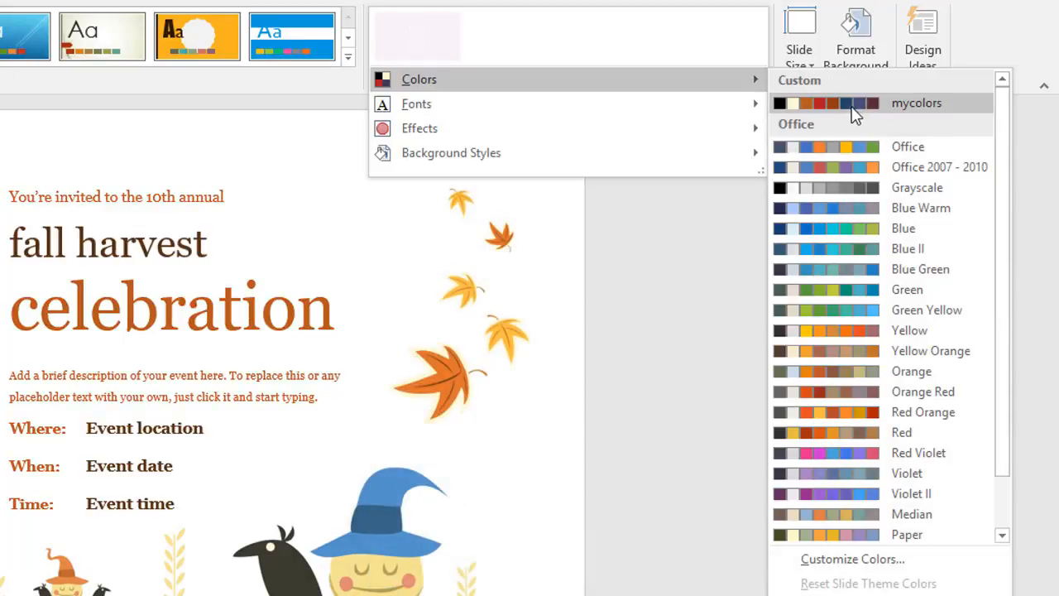